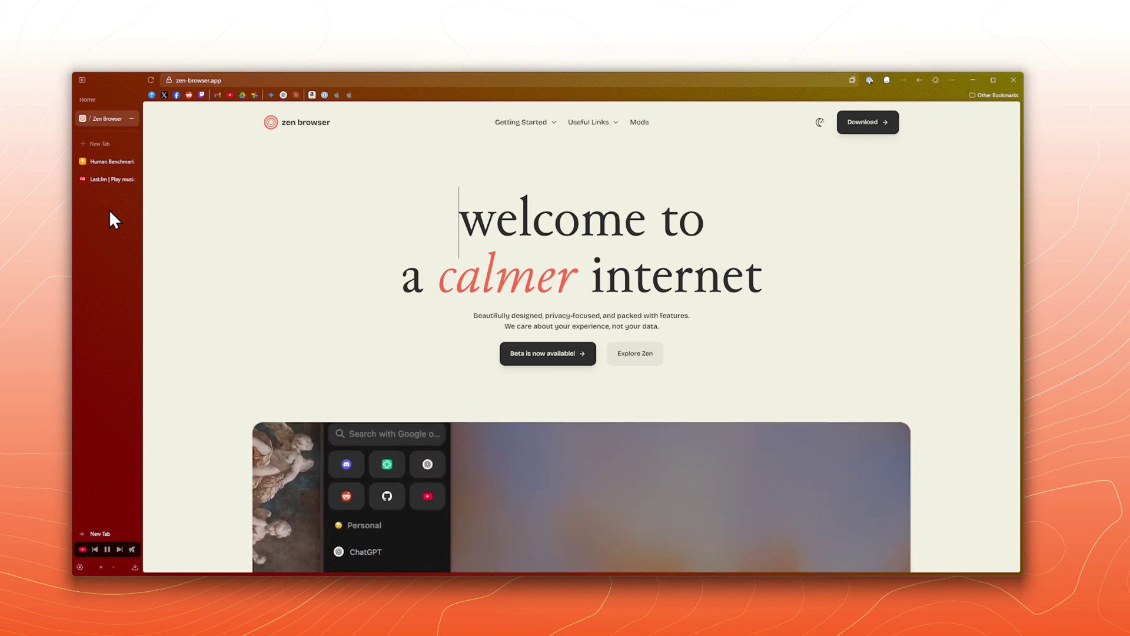
# - View the Human Benchmark and Last.fm tabs in turn and return to the Human Benchmark reaction time test
pyautogui.click(105, 165)
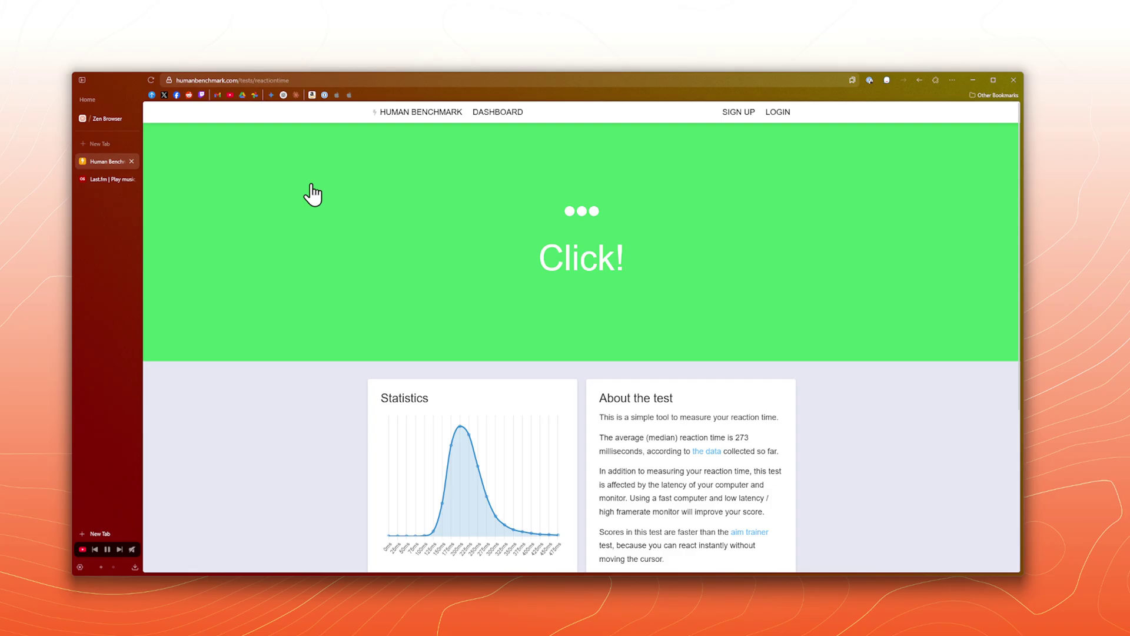
pyautogui.click(188, 206)
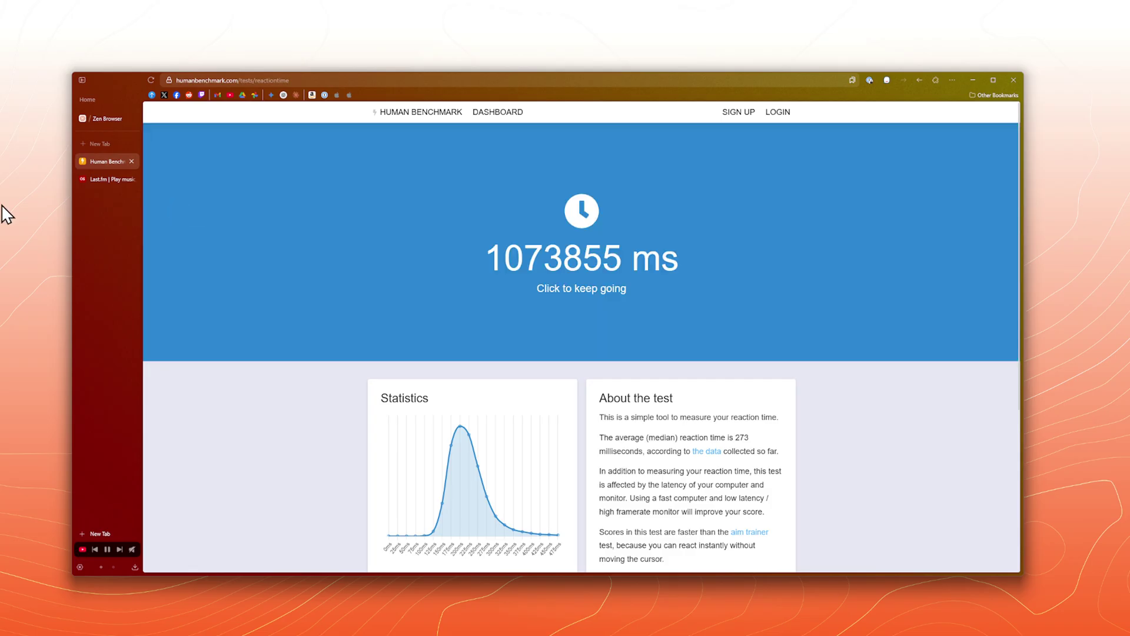
pyautogui.click(100, 179)
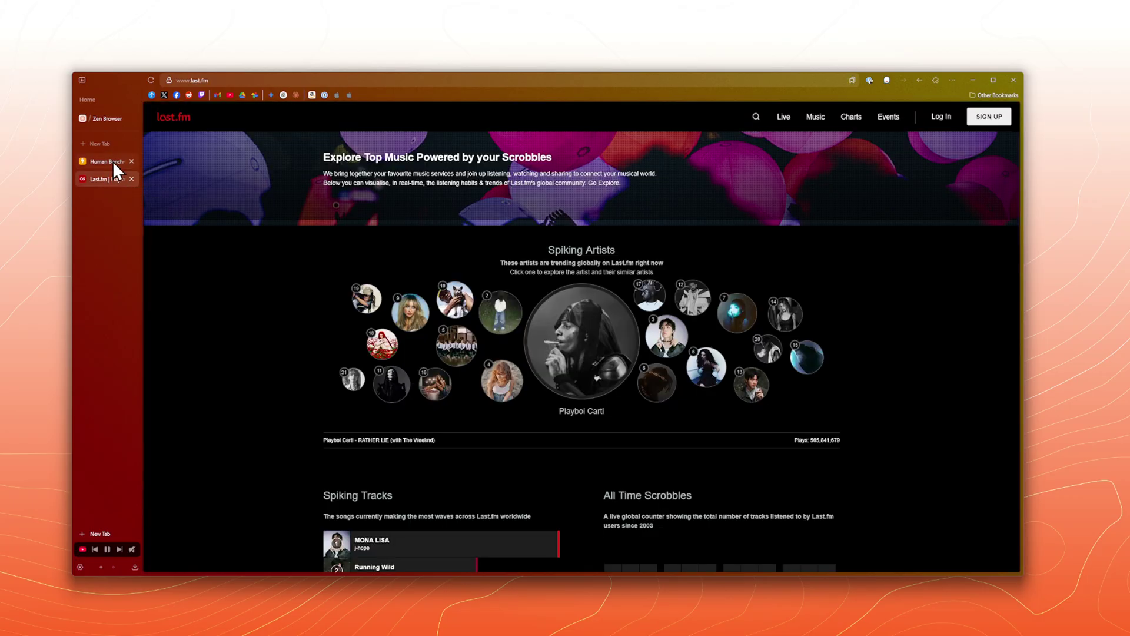
pyautogui.click(110, 161)
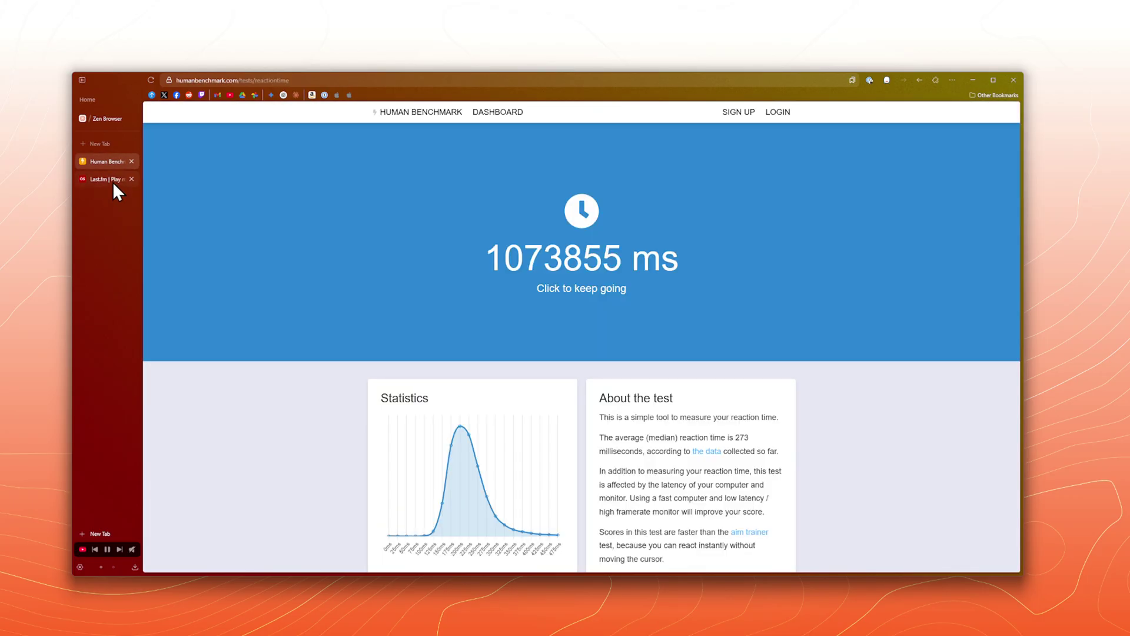
# - Show Last.fm and Human Benchmark in split view, stack Last.fm above the other page, and unsplit the tabs
pyautogui.click(115, 179)
pyautogui.moveTo(113, 180); pyautogui.dragTo(485, 185)
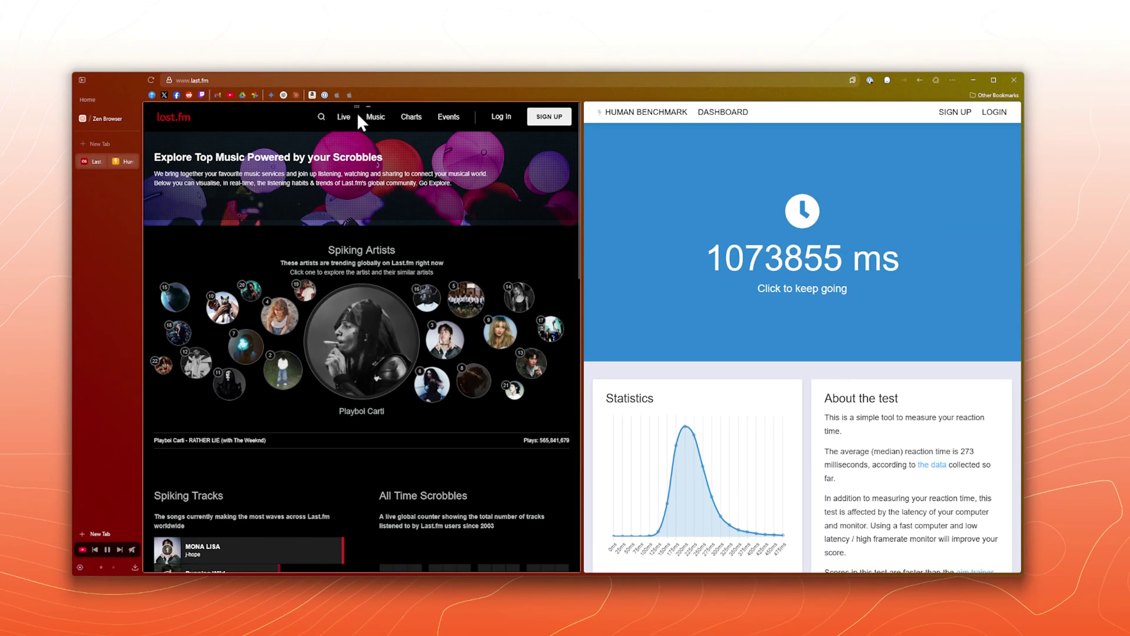
pyautogui.moveTo(354, 106); pyautogui.dragTo(793, 136)
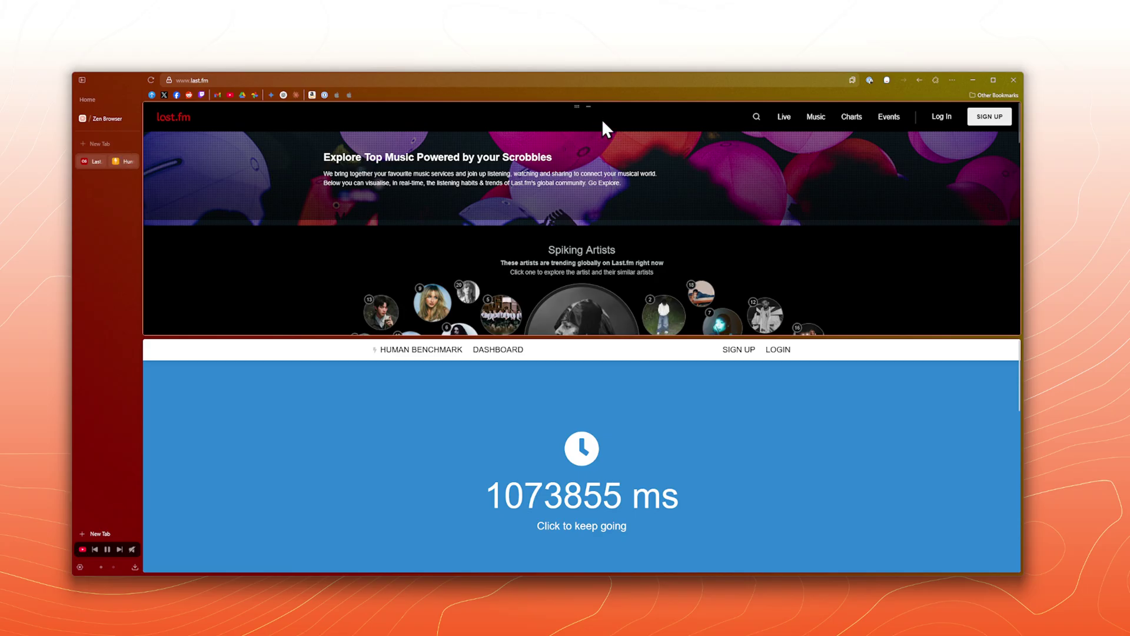
pyautogui.hotkey('ctrl', 'alt', 'u')
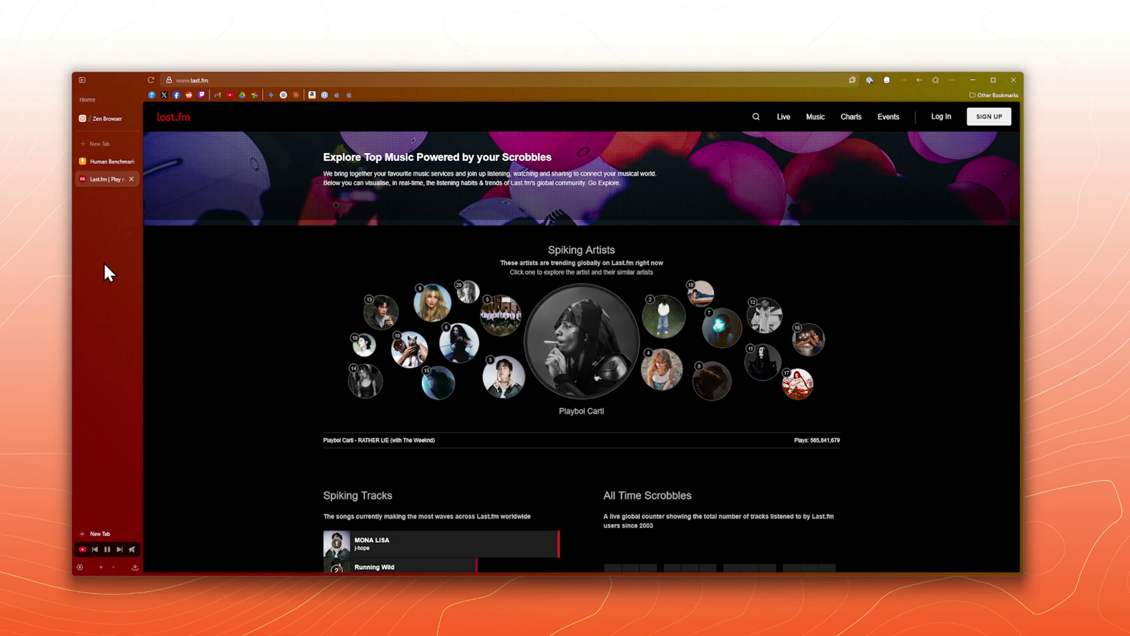
# - Switch to the music workspace and look over the YouTube player and the Day One lyrics in split view
pyautogui.hscroll(3, 108, 265)
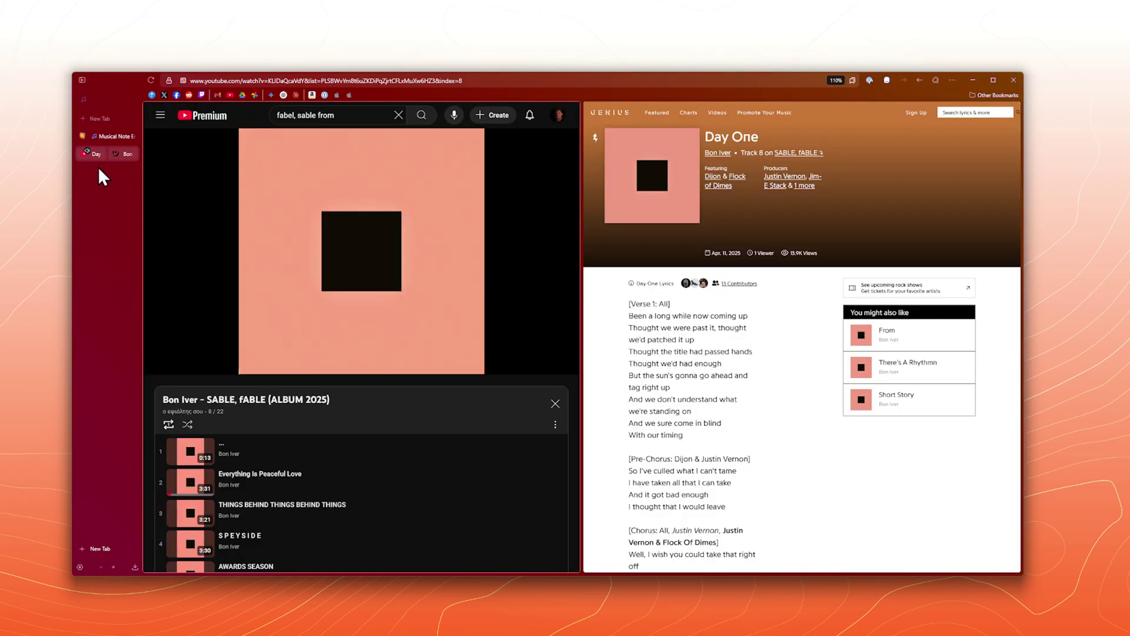
pyautogui.moveTo(354, 164)
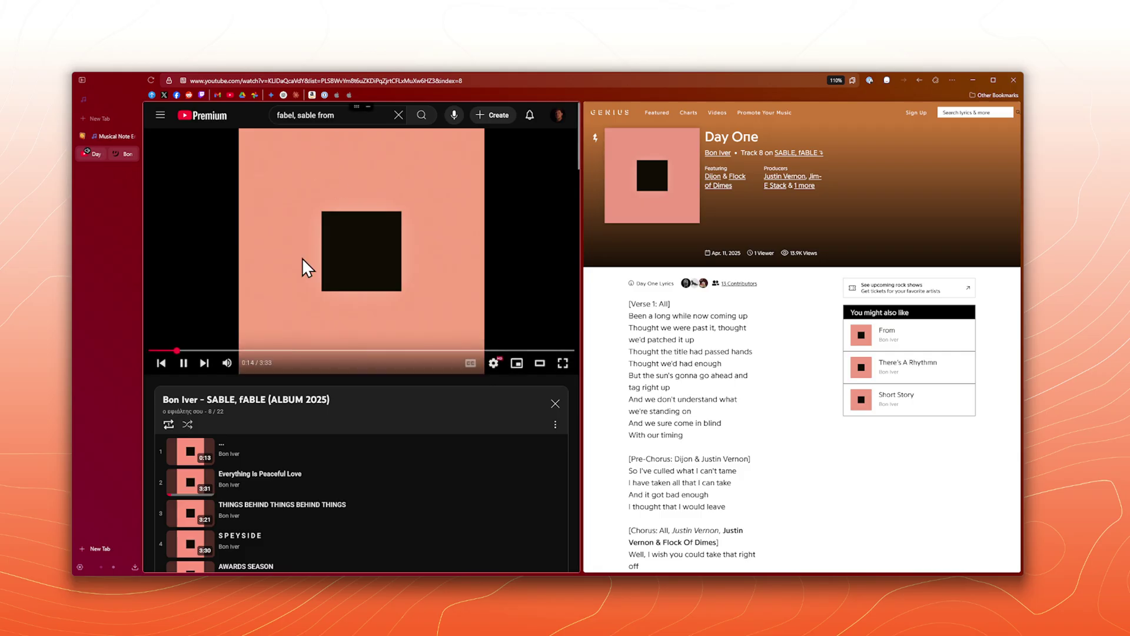
pyautogui.scroll(-5, 797, 318)
pyautogui.scroll(2, 792, 320)
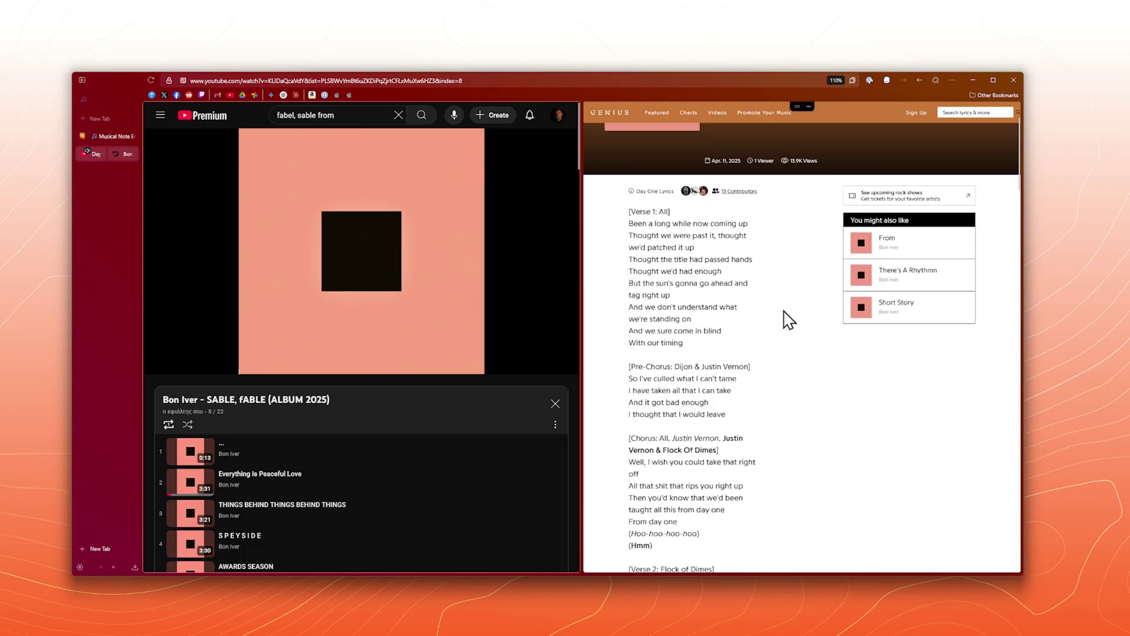
pyautogui.moveTo(379, 239)
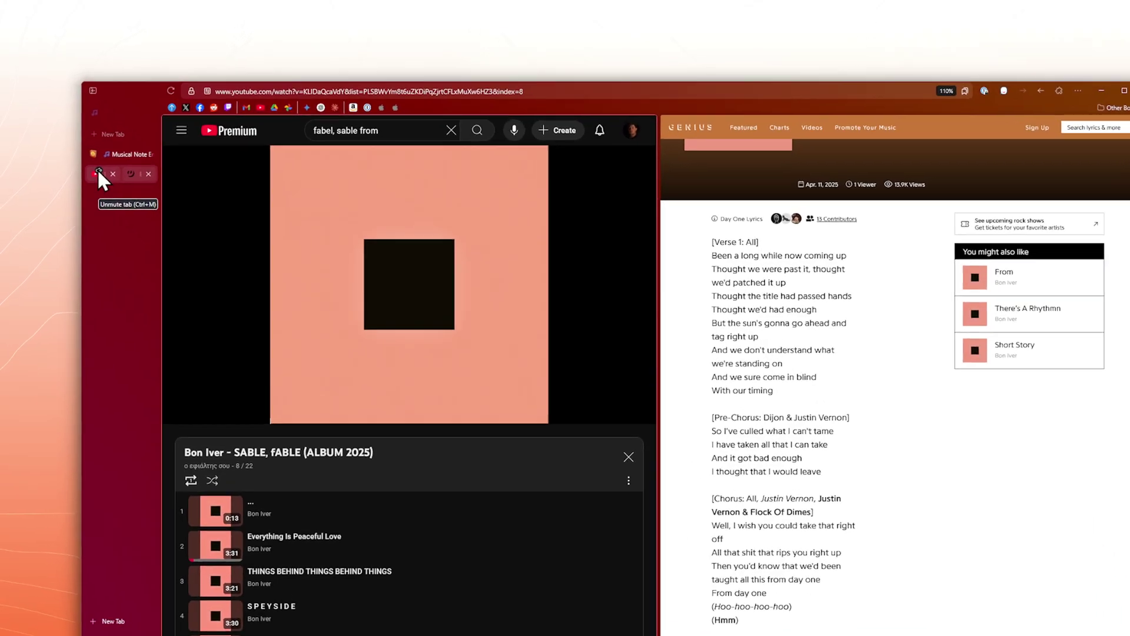
# - Toggle the sound of the YouTube tab playing Day One, and toggle it again through the Home workspace's media player
pyautogui.click(87, 151)
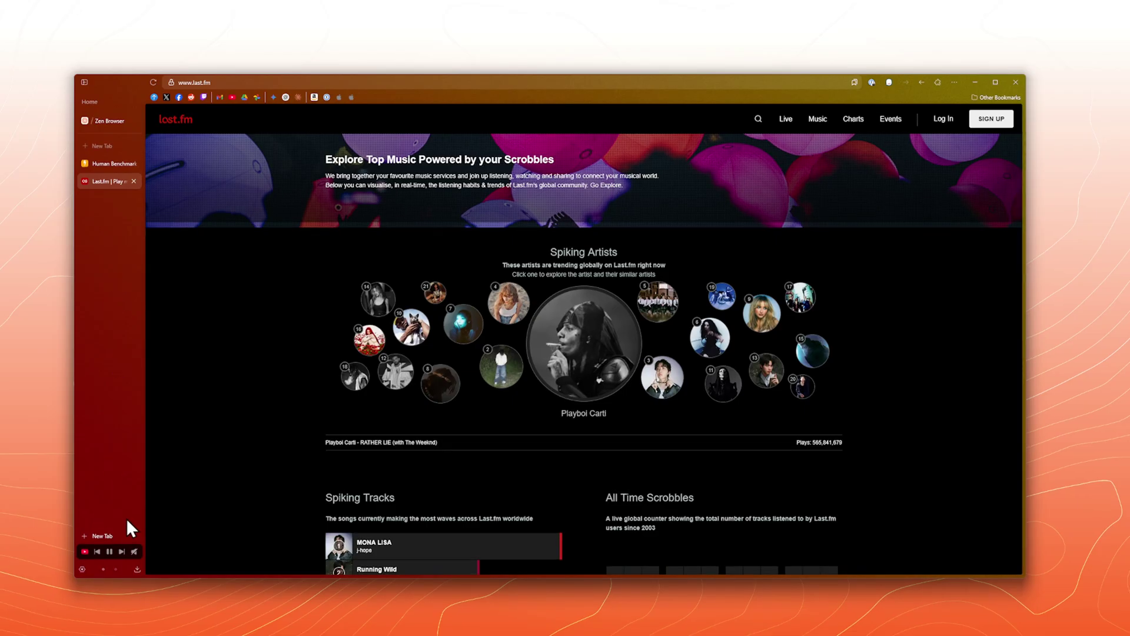
pyautogui.moveTo(114, 553)
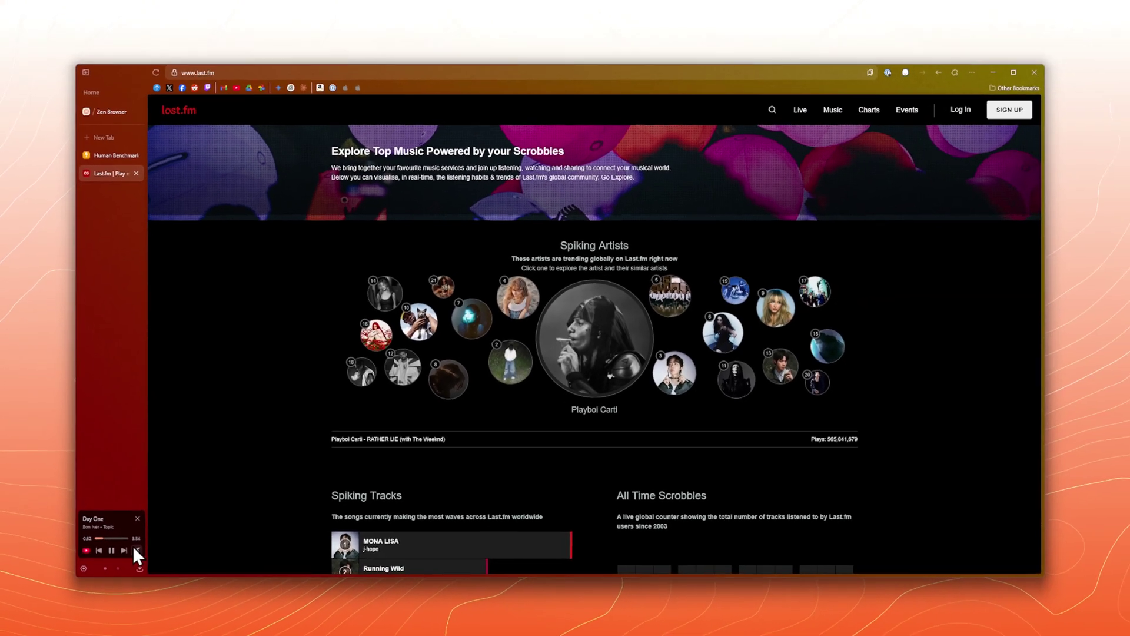
pyautogui.click(135, 550)
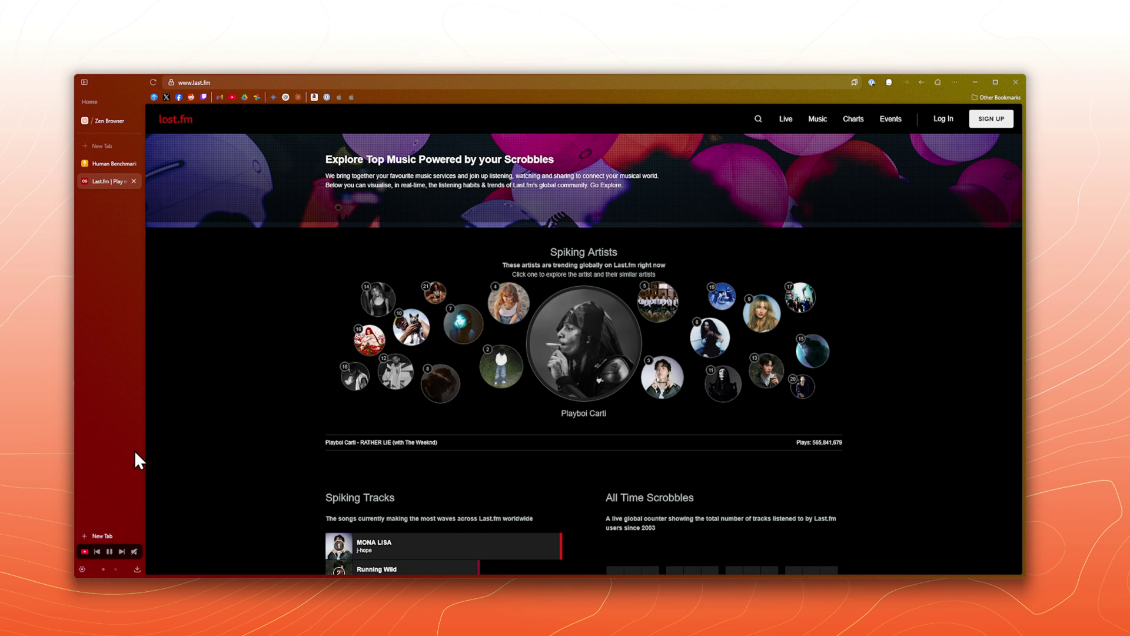
# - Look at the compact mode options and the toolbar customization page, and leave customization without changes
pyautogui.rightClick(112, 247)
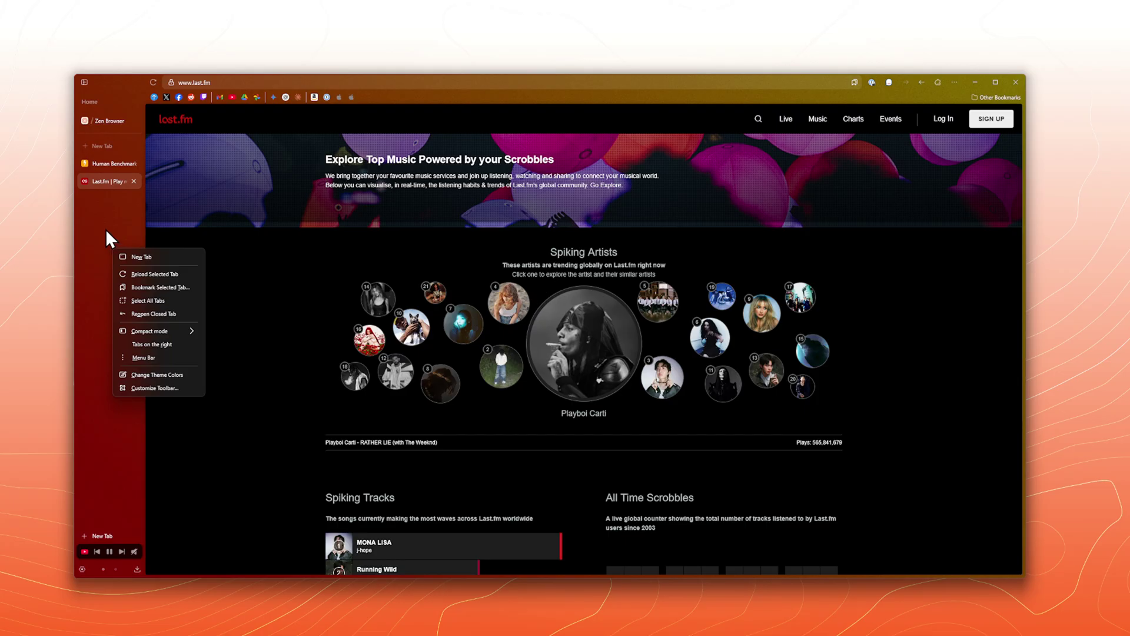
pyautogui.moveTo(148, 333)
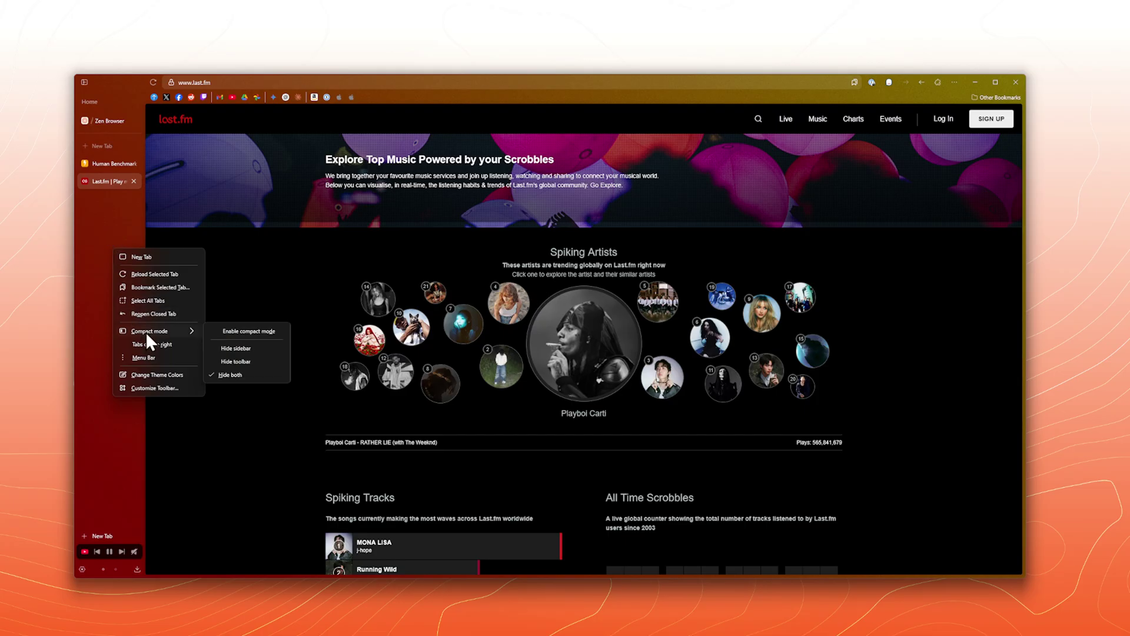
pyautogui.click(155, 388)
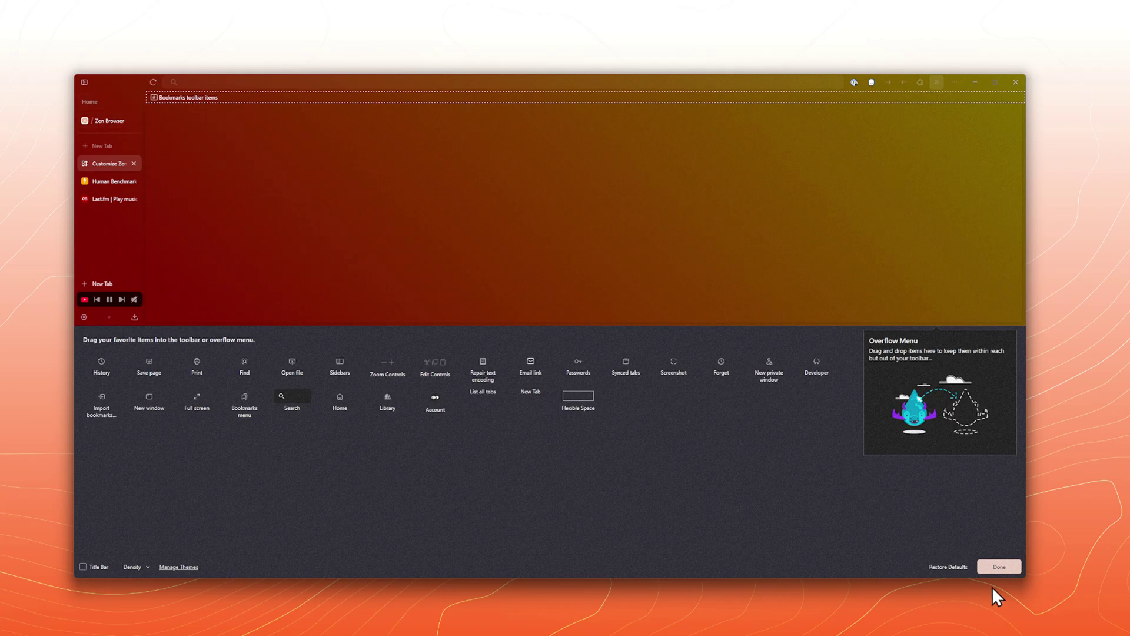
pyautogui.click(999, 567)
pyautogui.rightClick(112, 297)
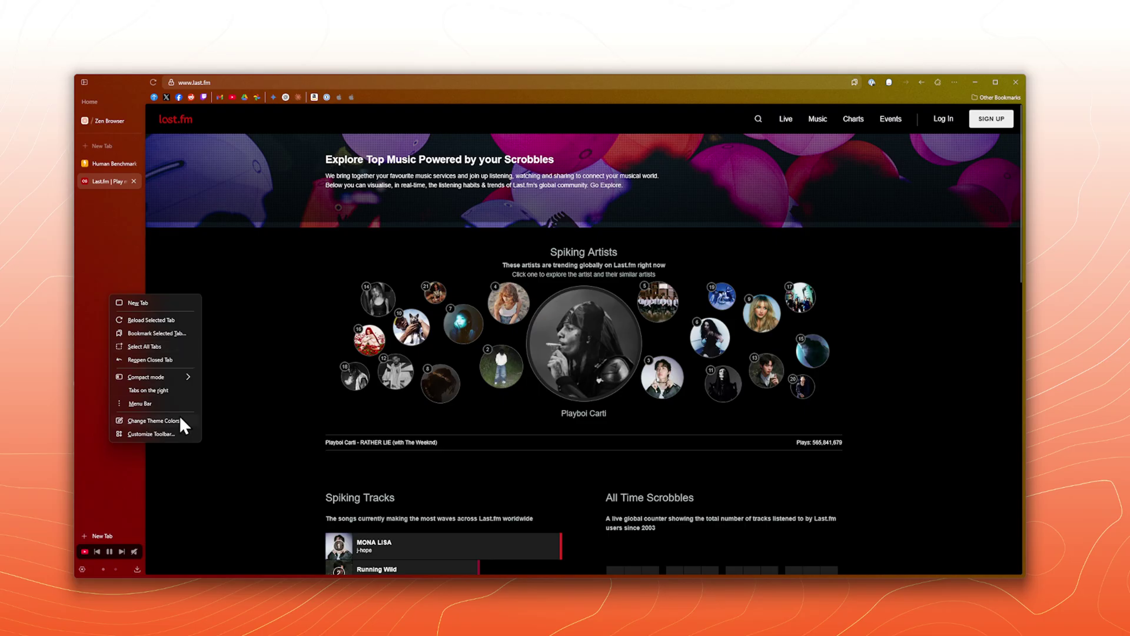
pyautogui.click(153, 421)
pyautogui.click(212, 91)
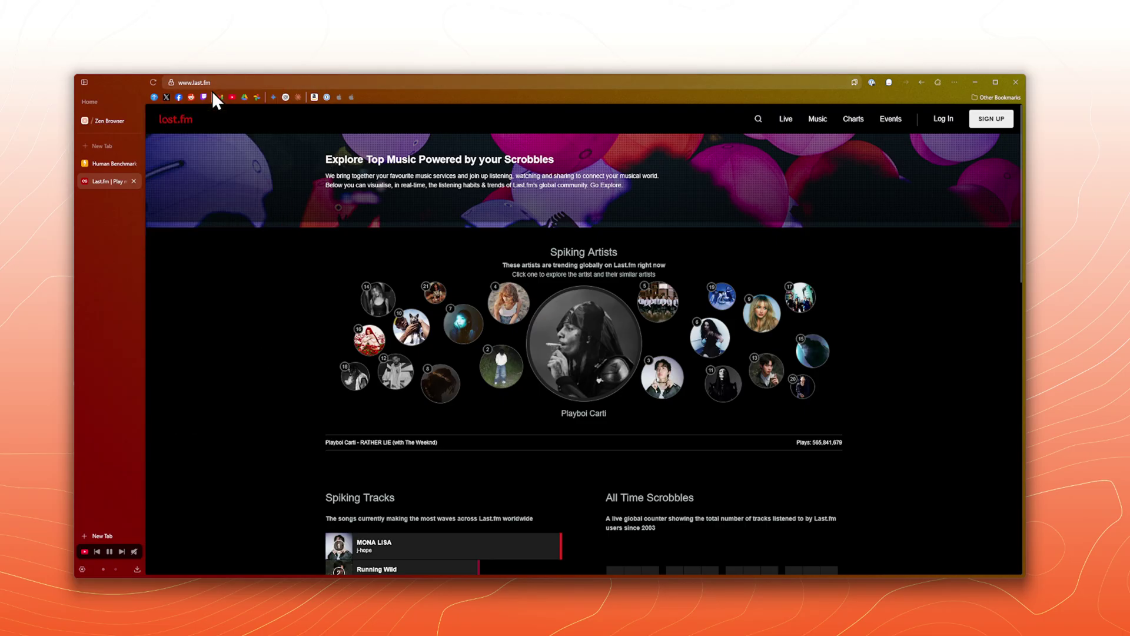
# - Change the Home workspace's theme colors to an analogous green-to-teal gradient
pyautogui.rightClick(93, 303)
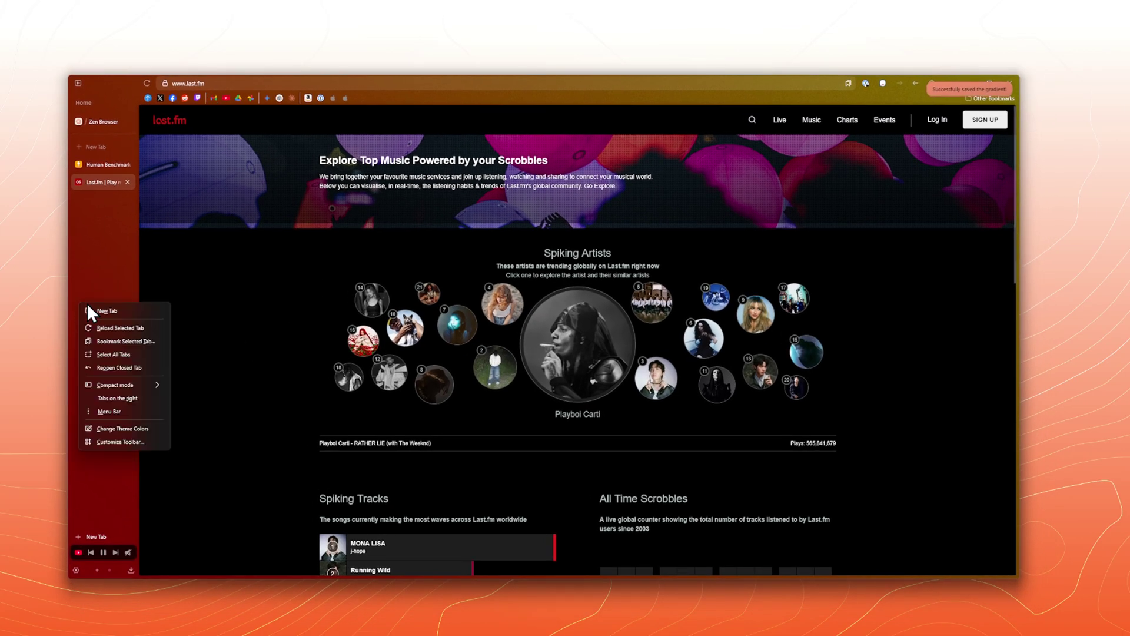
pyautogui.click(117, 429)
pyautogui.moveTo(176, 160); pyautogui.dragTo(167, 217)
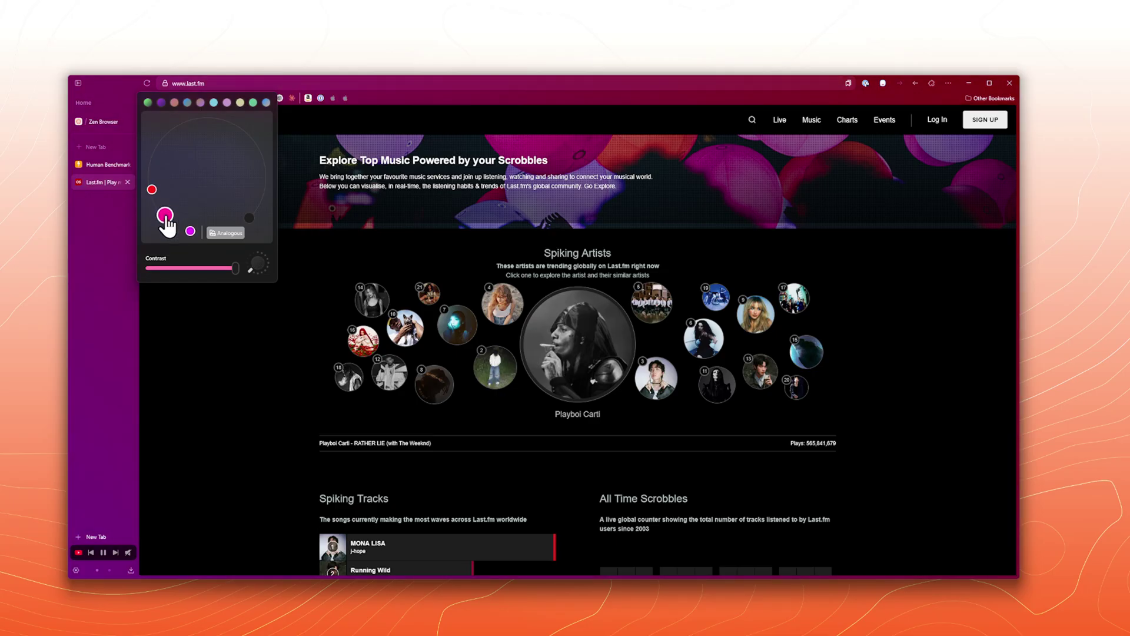
pyautogui.moveTo(166, 216); pyautogui.dragTo(258, 161)
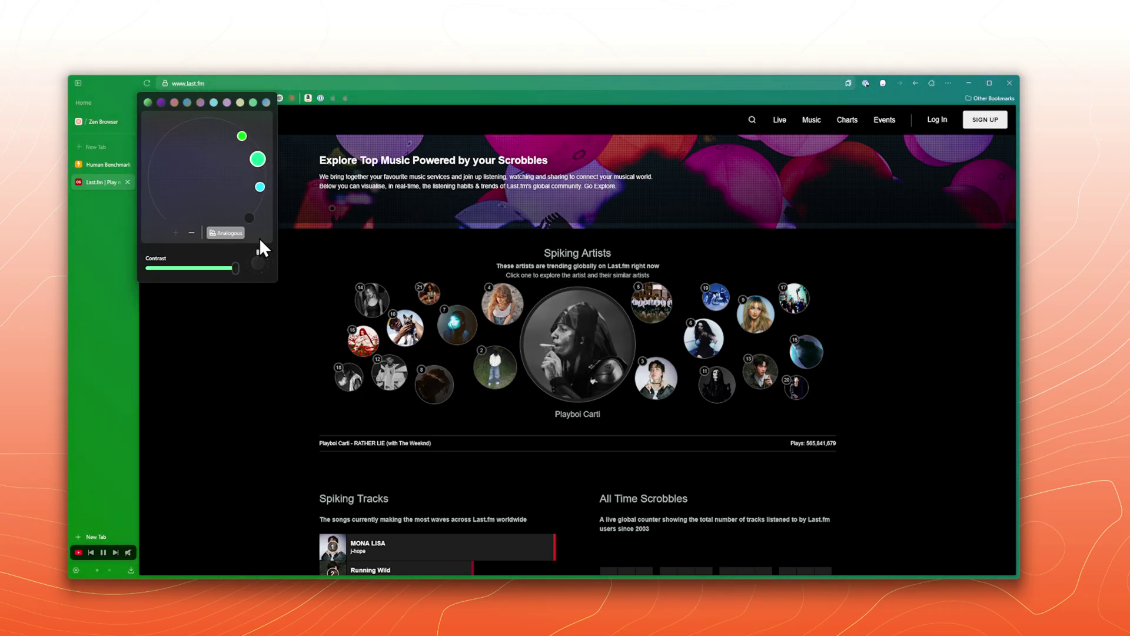
pyautogui.click(123, 261)
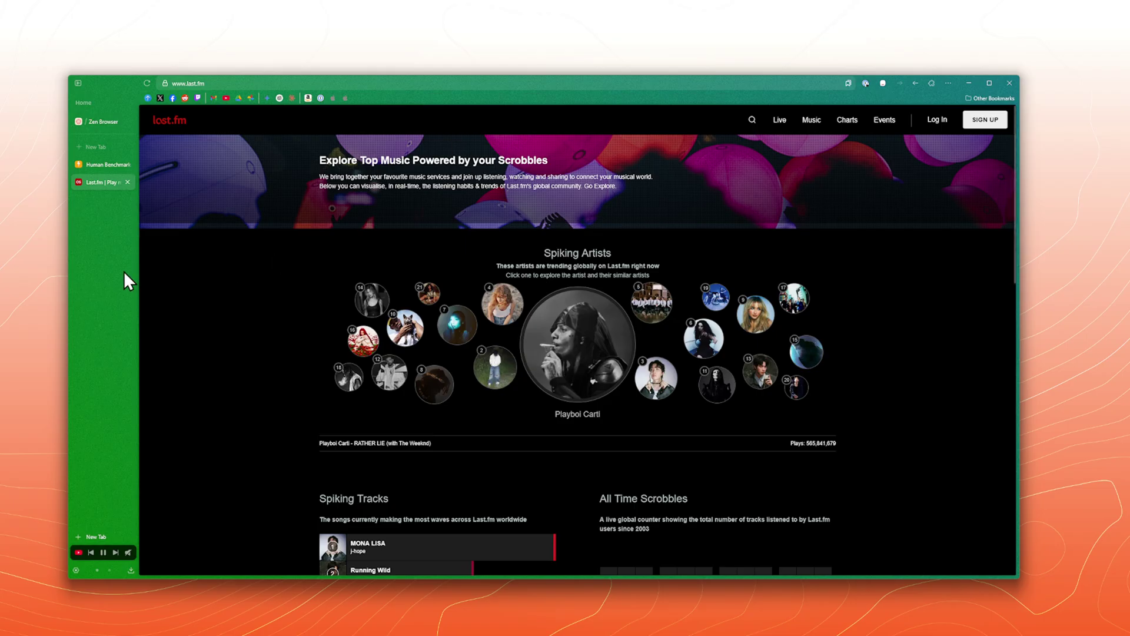
# - Look through the Last.fm home page and show the artists similar to Playboi Carti
pyautogui.scroll(-5, 381, 327)
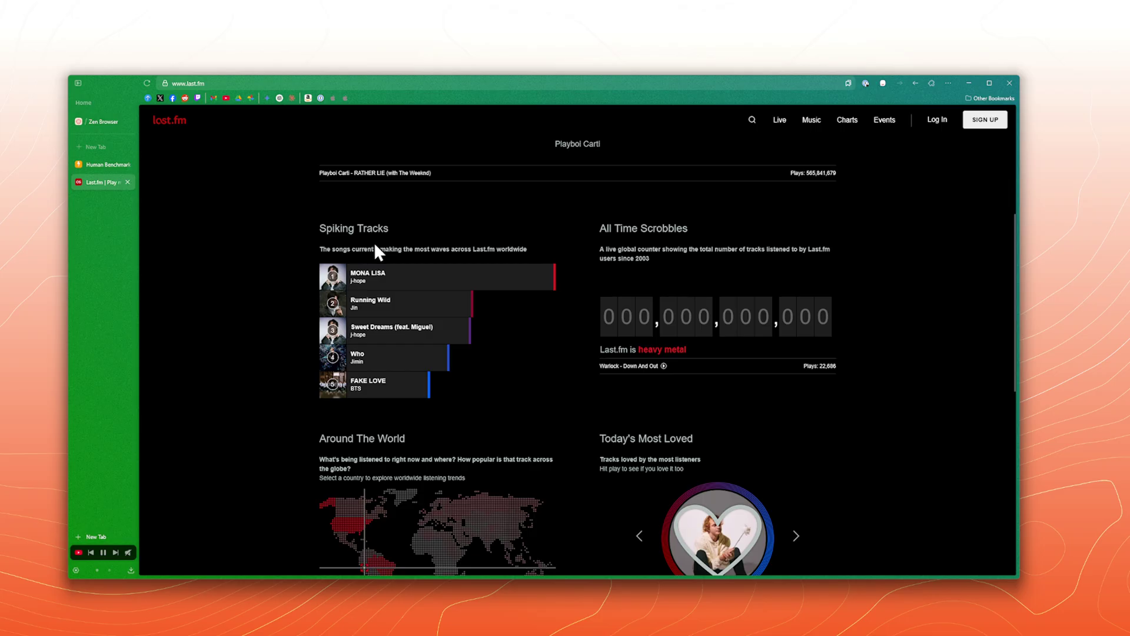
pyautogui.scroll(1, 578, 390)
pyautogui.scroll(4, 580, 401)
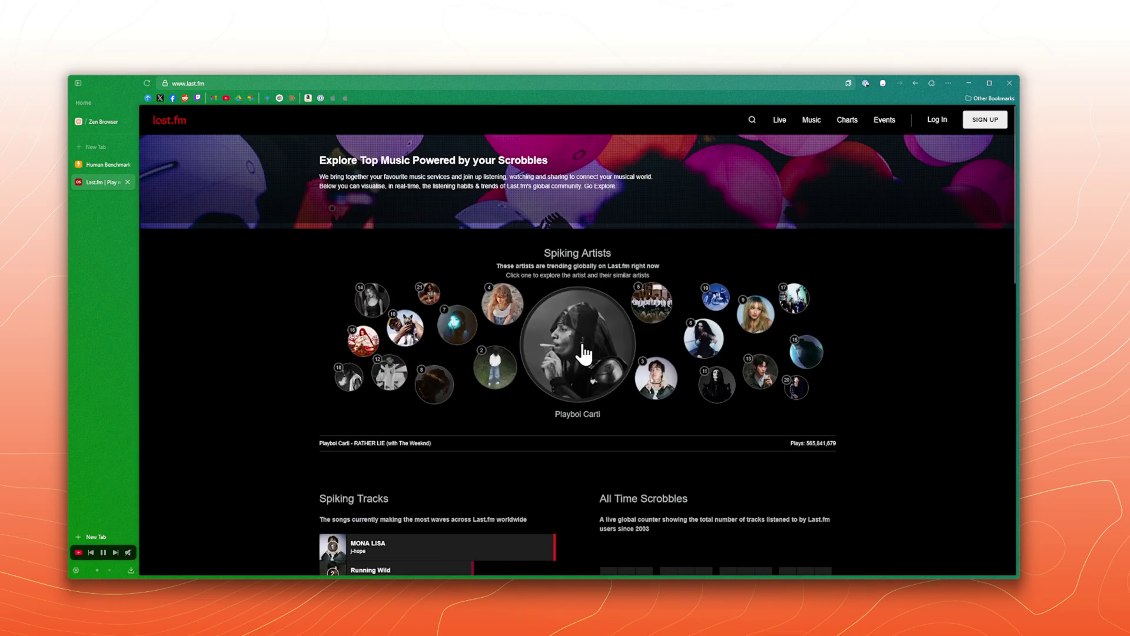
pyautogui.click(584, 353)
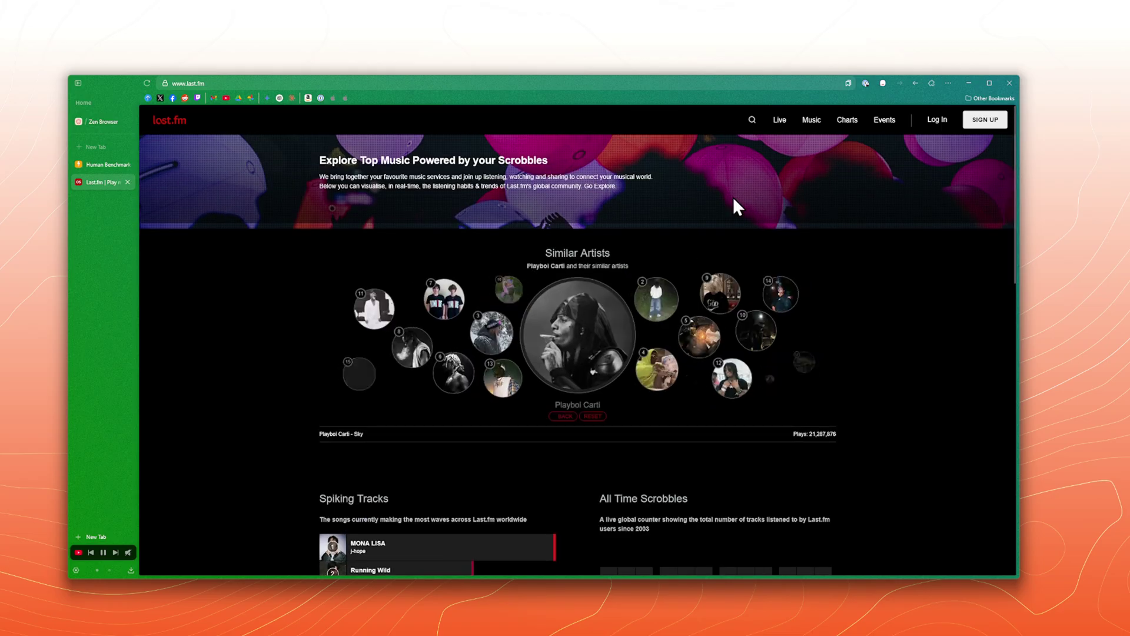
# - Open Last.fm's Live page in a new tab, view it, and return to the original Last.fm tab
pyautogui.middleClick(778, 122)
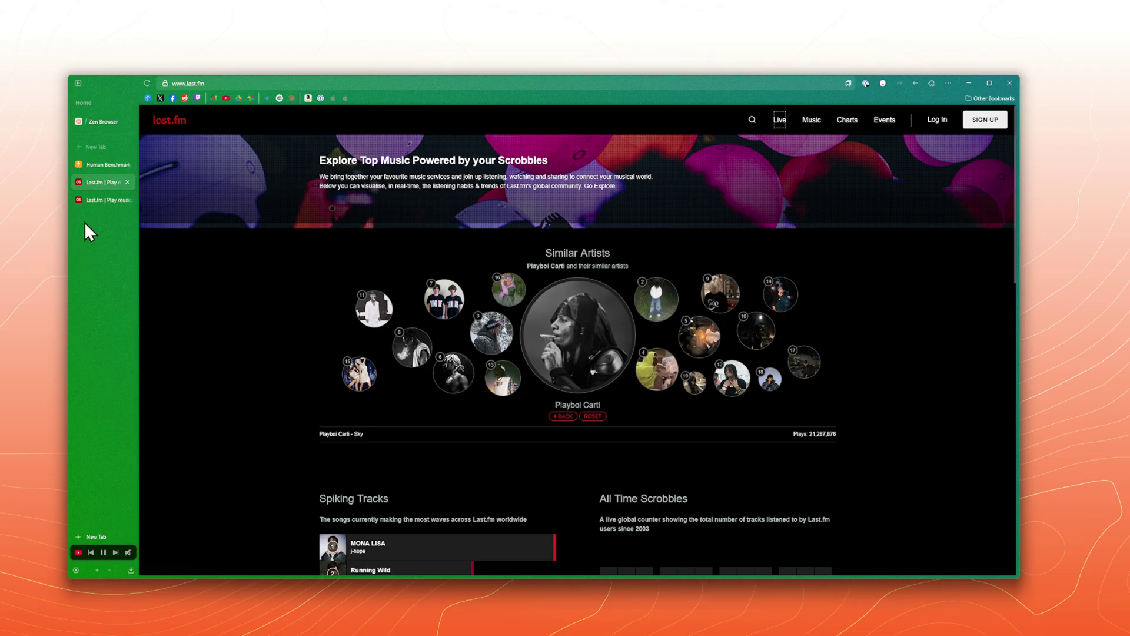
pyautogui.click(93, 205)
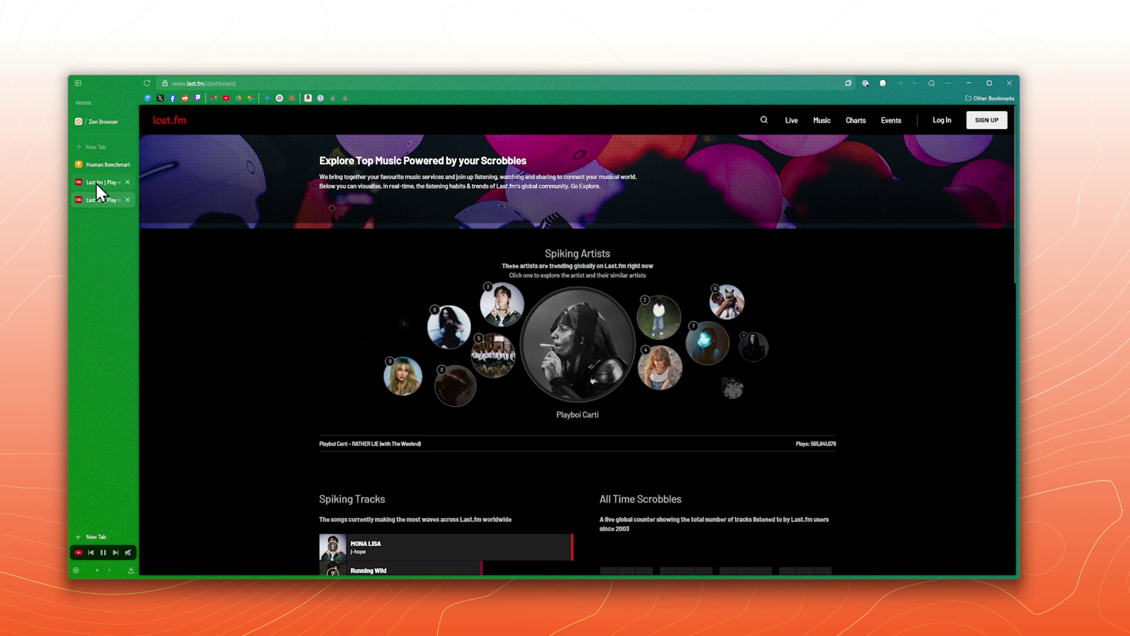
pyautogui.click(97, 183)
# - Open Last.fm's Music page in a new tab, and from it open the rock tag page in another tab
pyautogui.middleClick(811, 120)
pyautogui.click(102, 200)
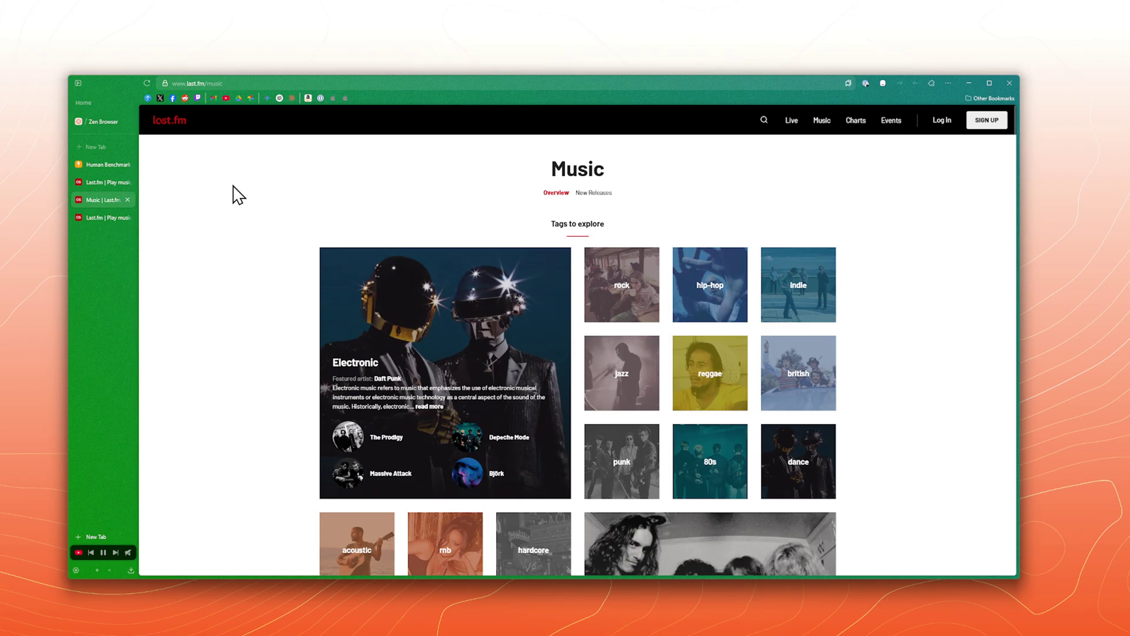
pyautogui.middleClick(629, 291)
pyautogui.click(96, 218)
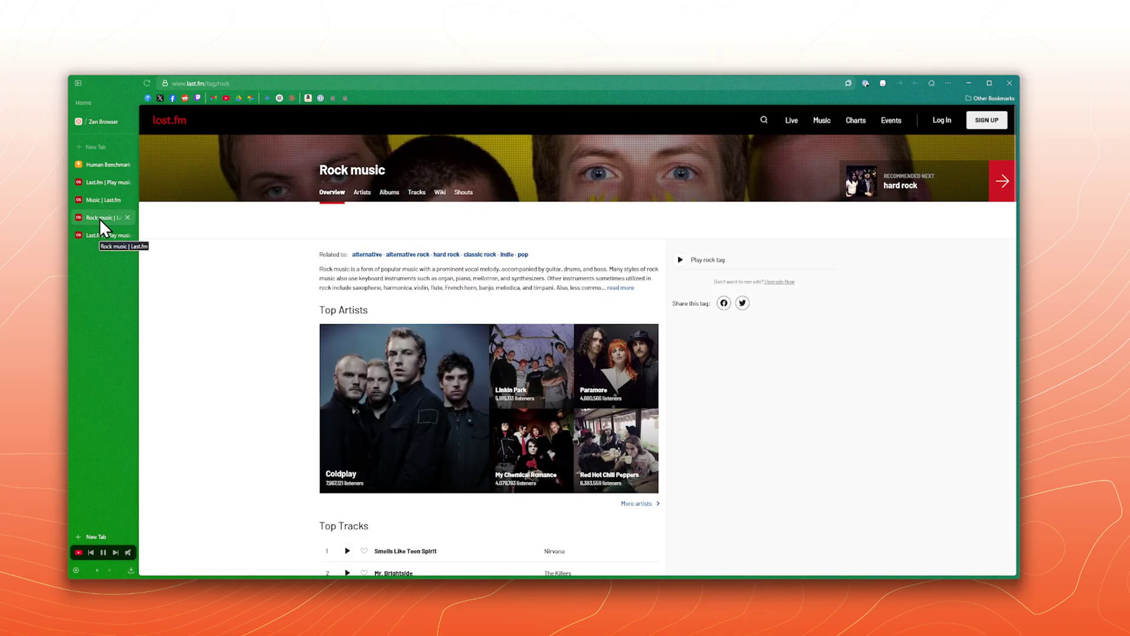
# - Close the original Last.fm, Music and Rock music tabs, keeping the Last.fm Live page's tab
pyautogui.click(127, 183)
pyautogui.click(127, 182)
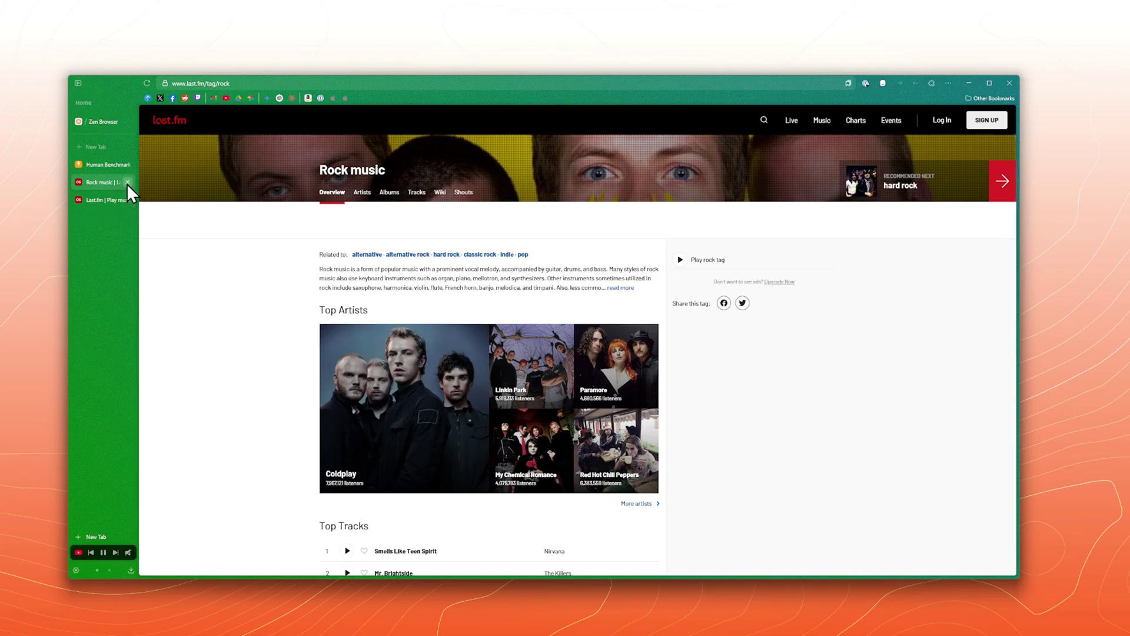
pyautogui.click(127, 183)
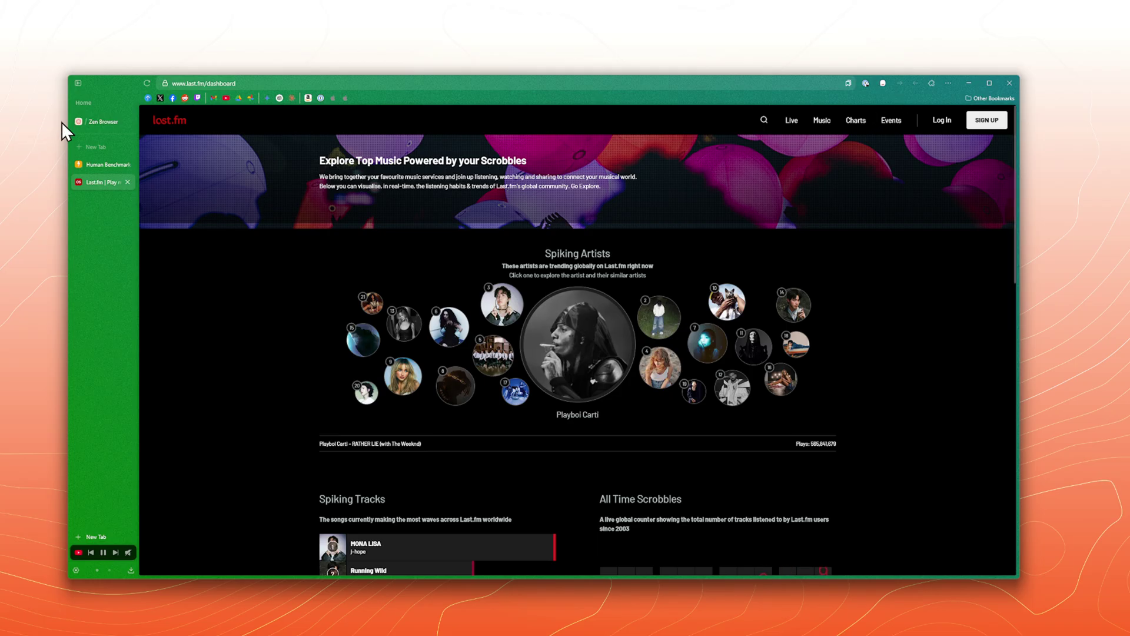
# - Open the Mods page in the pinned Zen Browser tab and browse the first two pages of mods
pyautogui.click(90, 121)
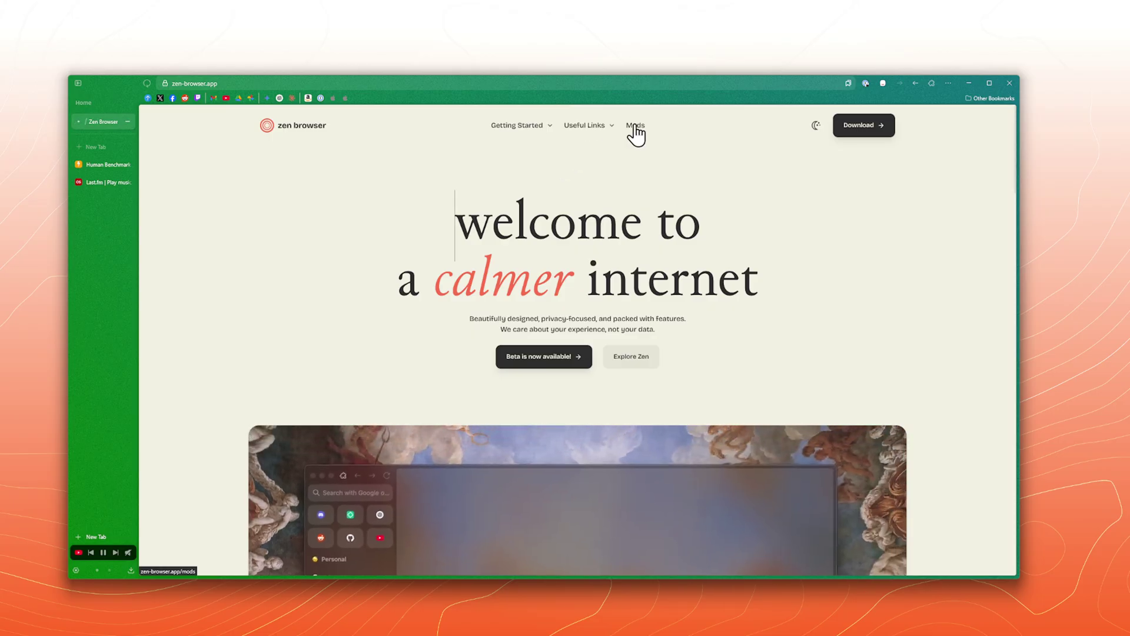
pyautogui.click(636, 127)
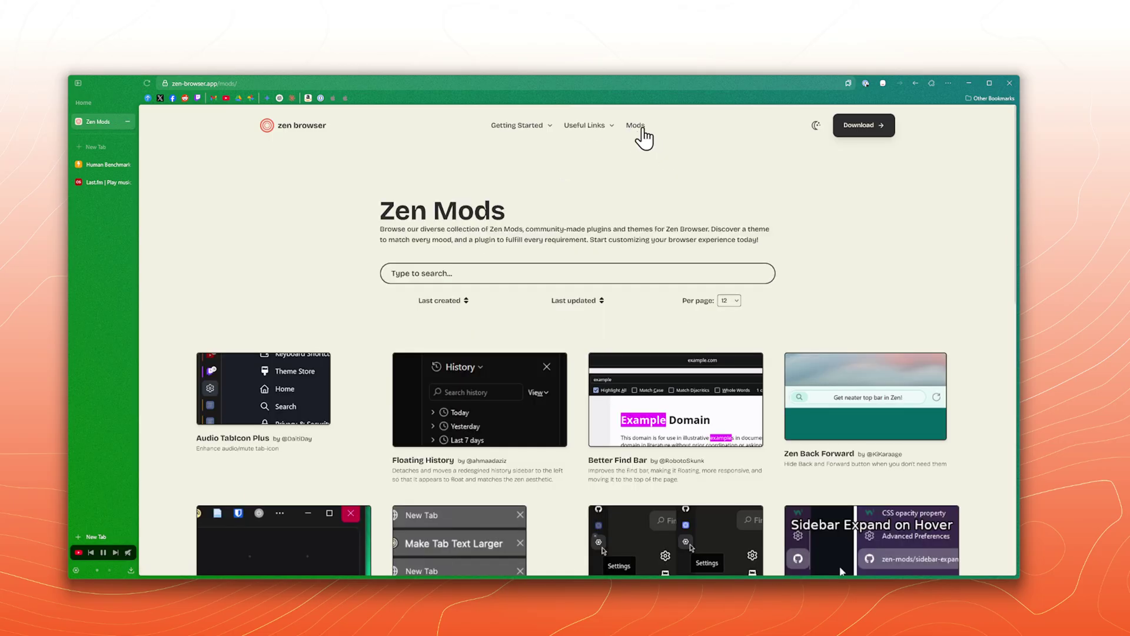
pyautogui.scroll(-6, 623, 144)
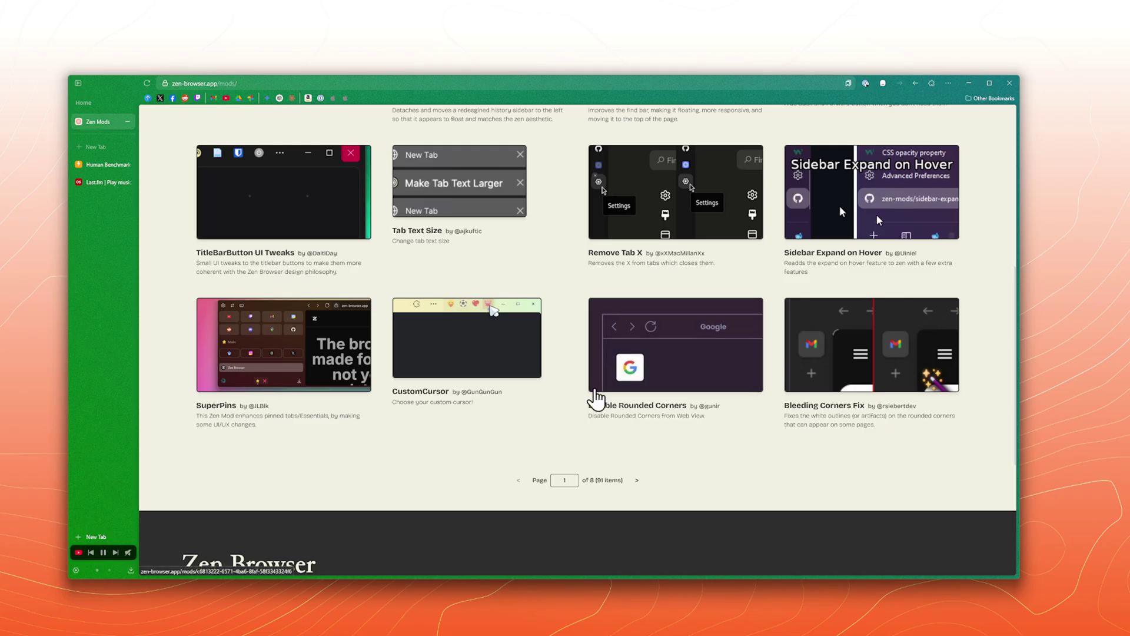
pyautogui.click(637, 480)
pyautogui.scroll(-2, 624, 442)
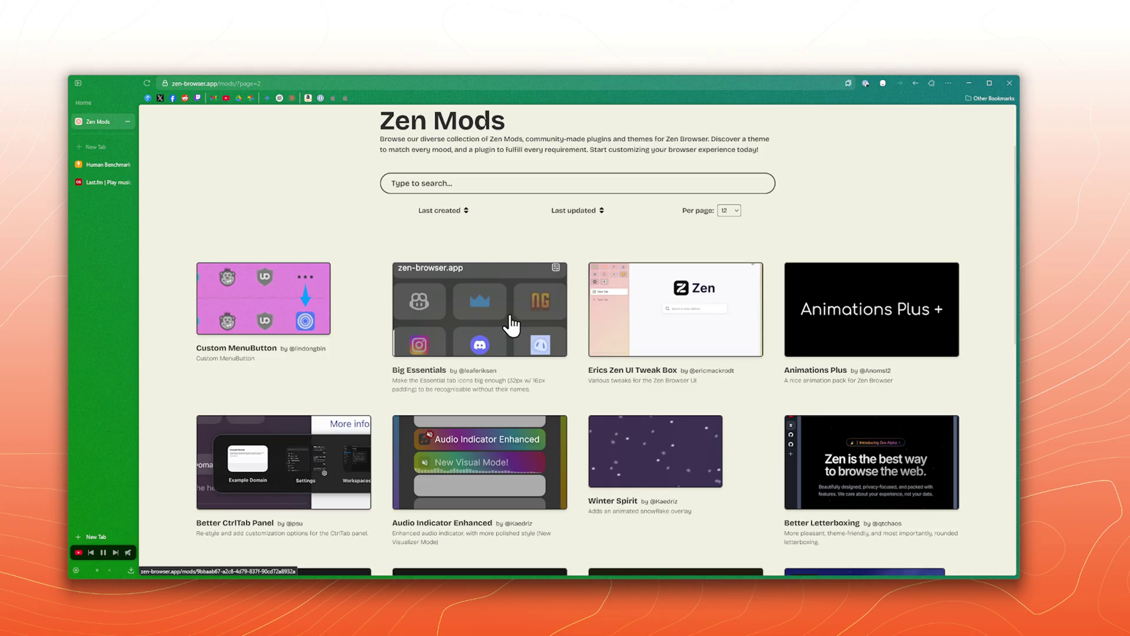
pyautogui.scroll(-3, 383, 259)
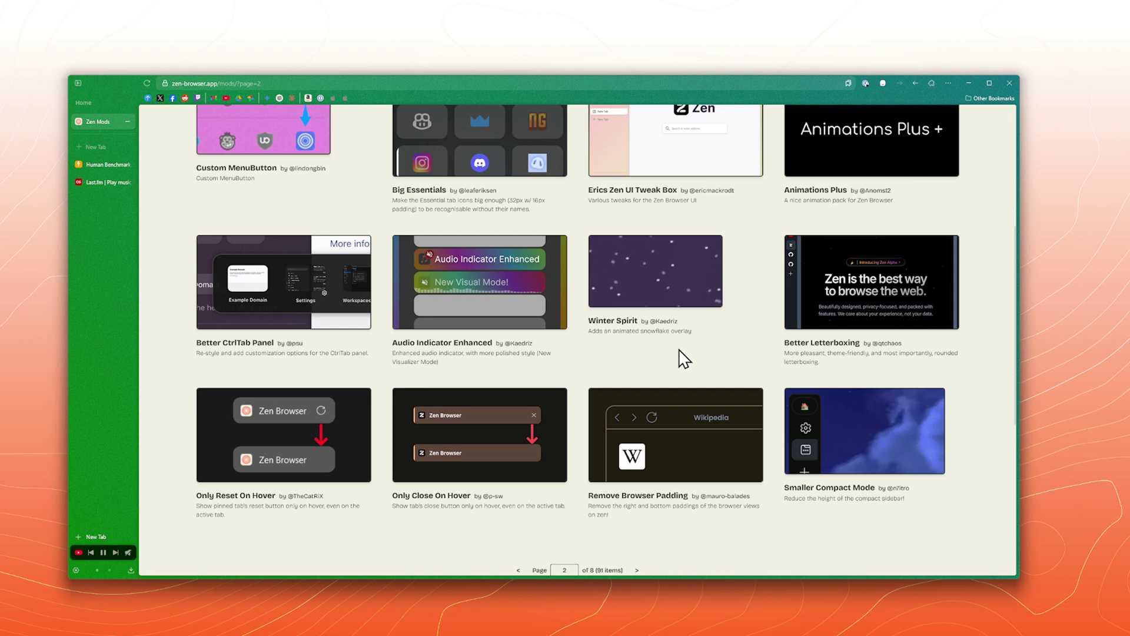
pyautogui.scroll(5, 679, 361)
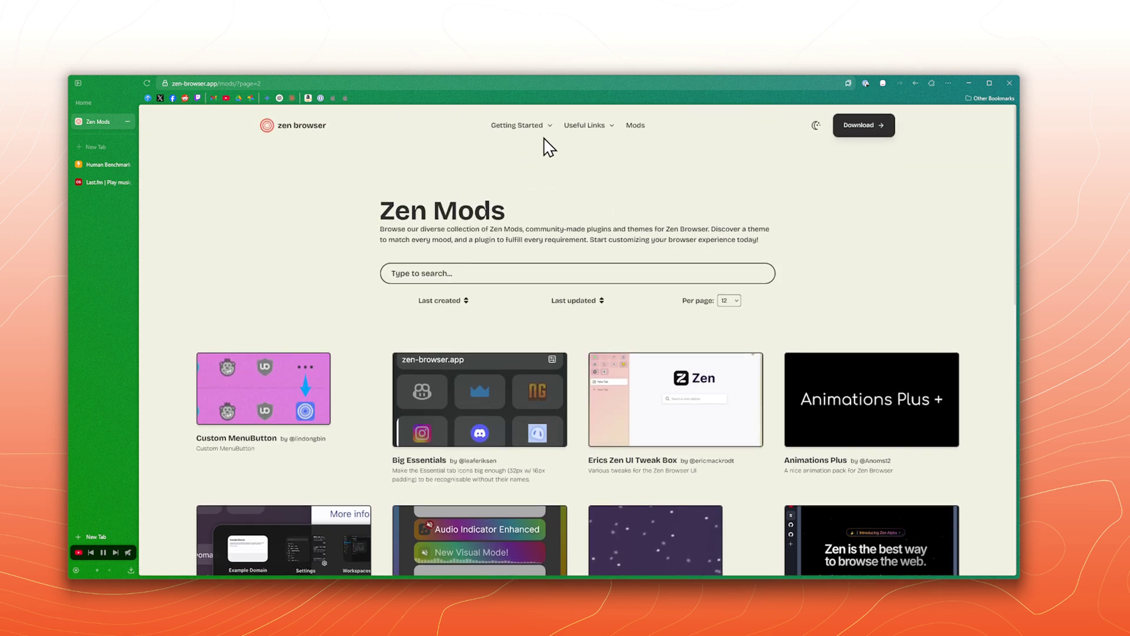